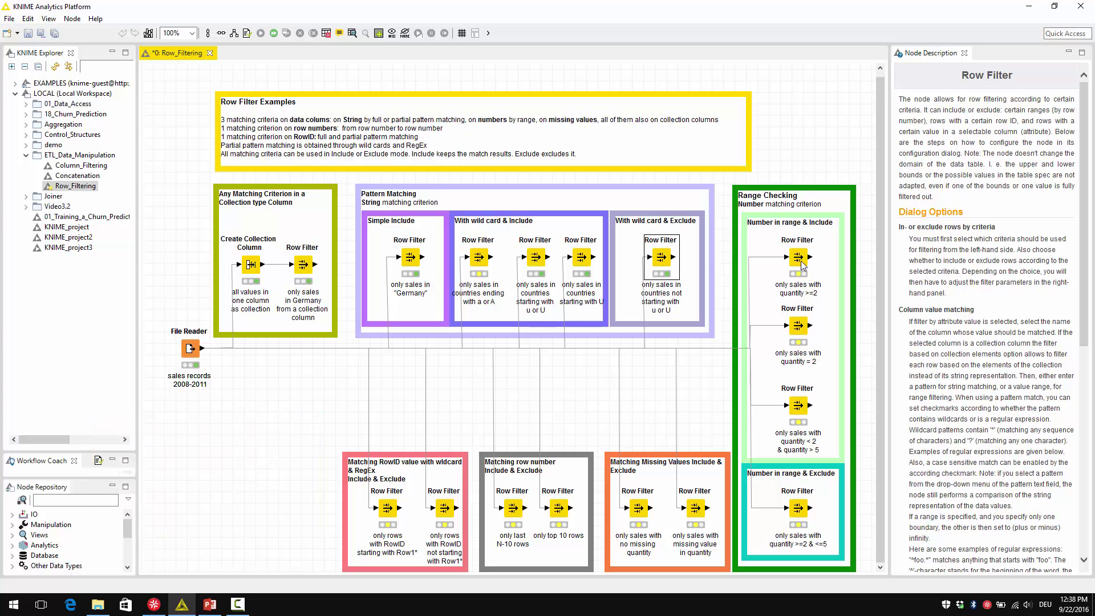
Set the first Row Filter to range checking with a quantity lower bound of 2.
{"action": "double_click", "coordinate": [801, 261]}
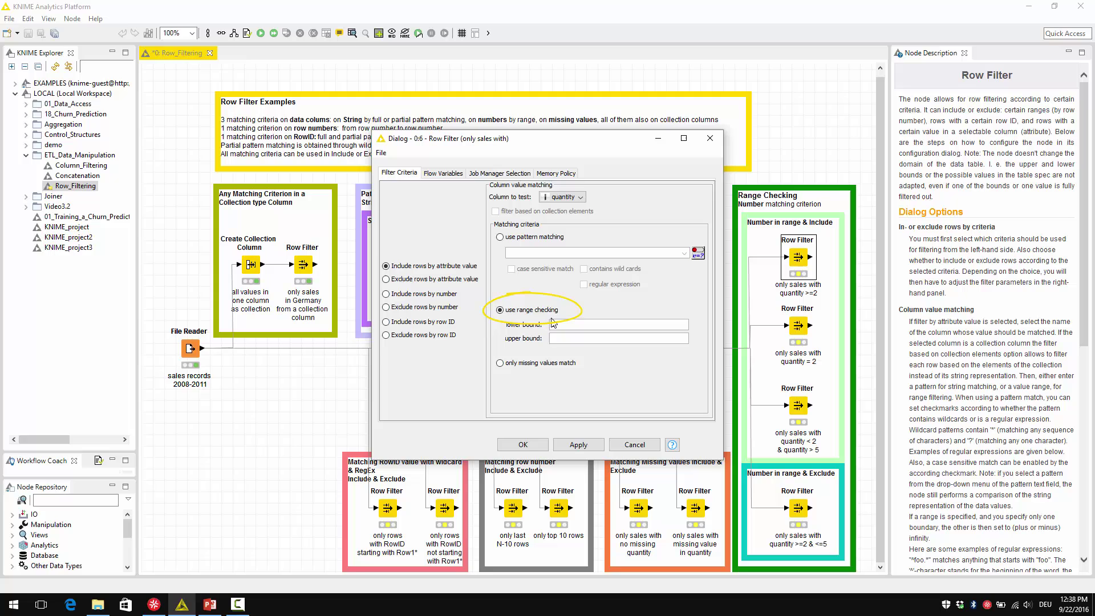
{"action": "left_click", "coordinate": [600, 324]}
{"action": "type", "text": "2"}
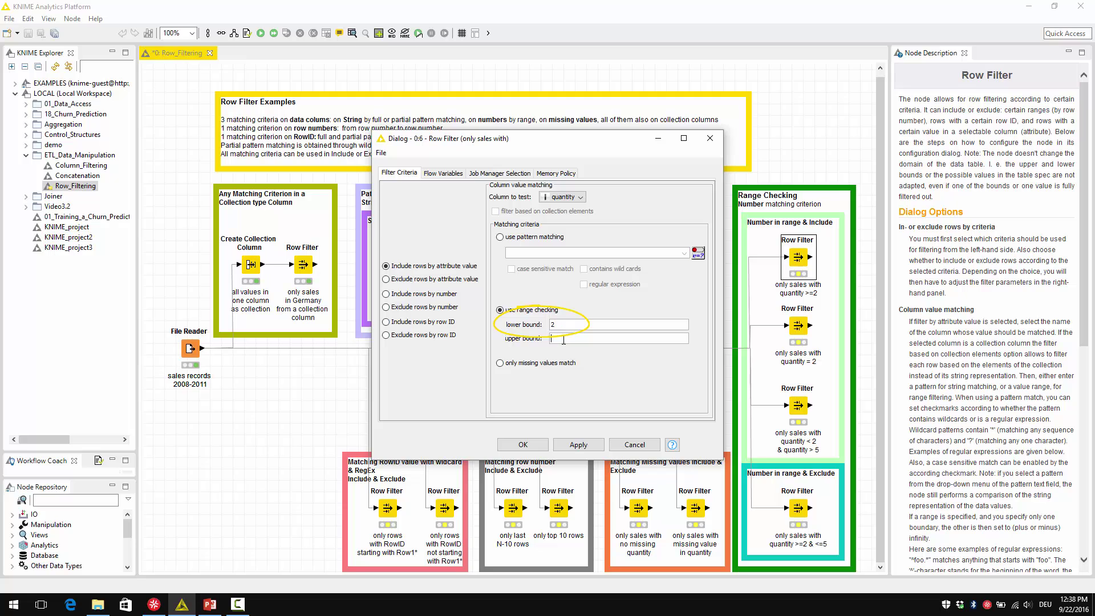
{"action": "left_click", "coordinate": [563, 340]}
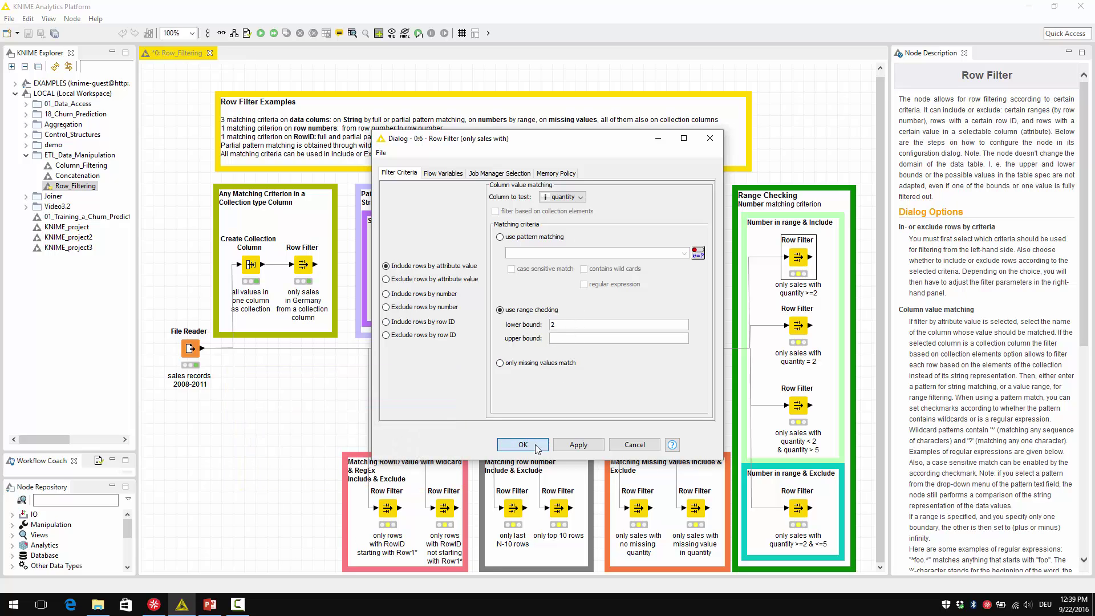
{"action": "left_click", "coordinate": [523, 444]}
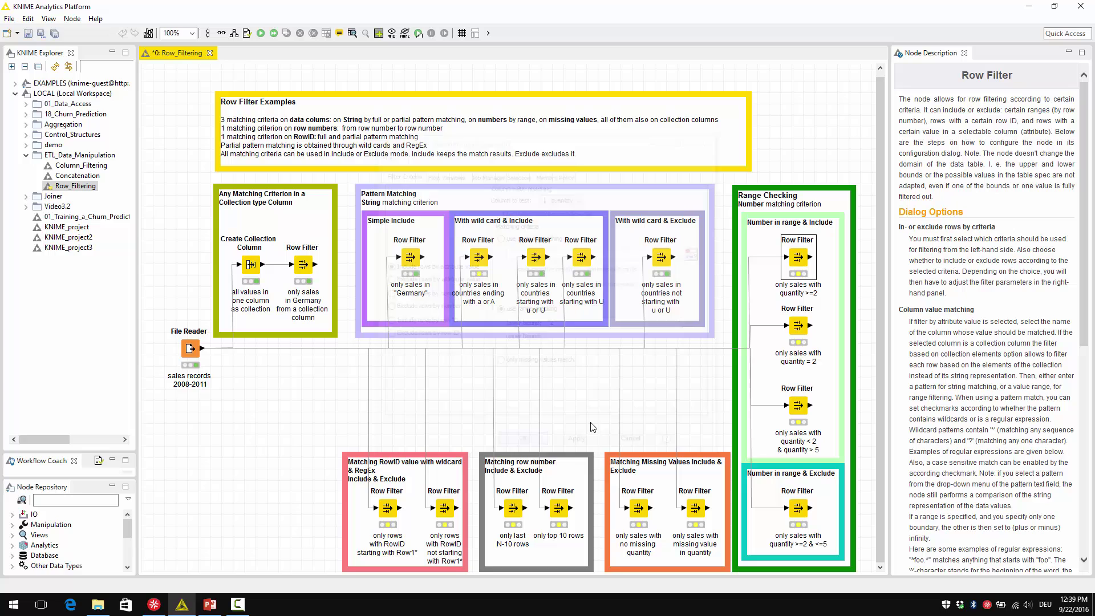
Execute the quantity ≥ 2 filter and review its 36-row filtered table.
{"action": "right_click", "coordinate": [796, 257]}
{"action": "left_click", "coordinate": [828, 282]}
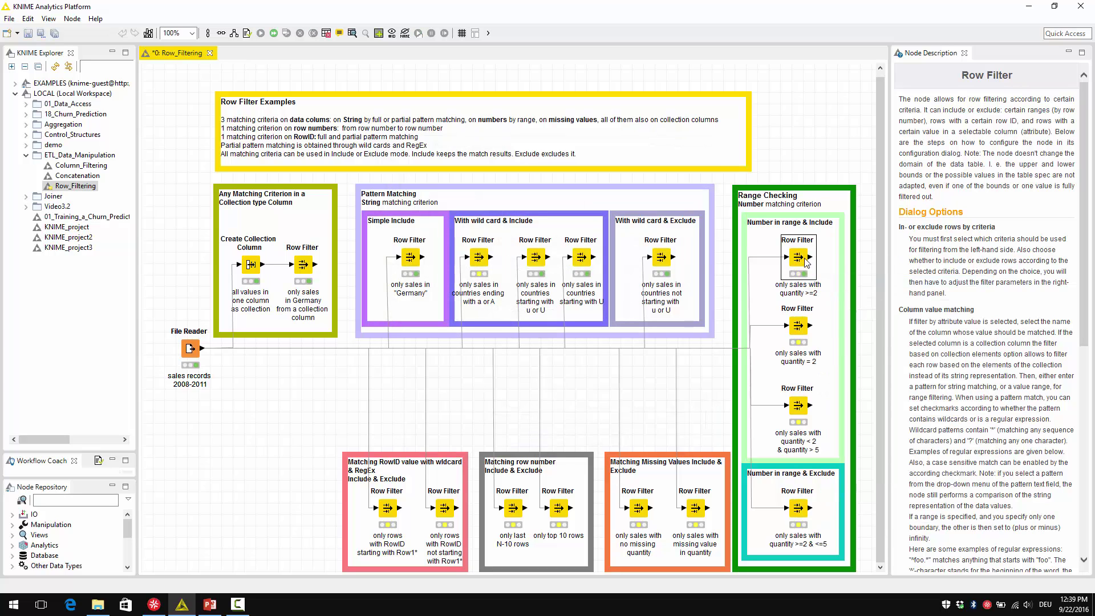
{"action": "right_click", "coordinate": [804, 261]}
{"action": "left_click", "coordinate": [841, 511]}
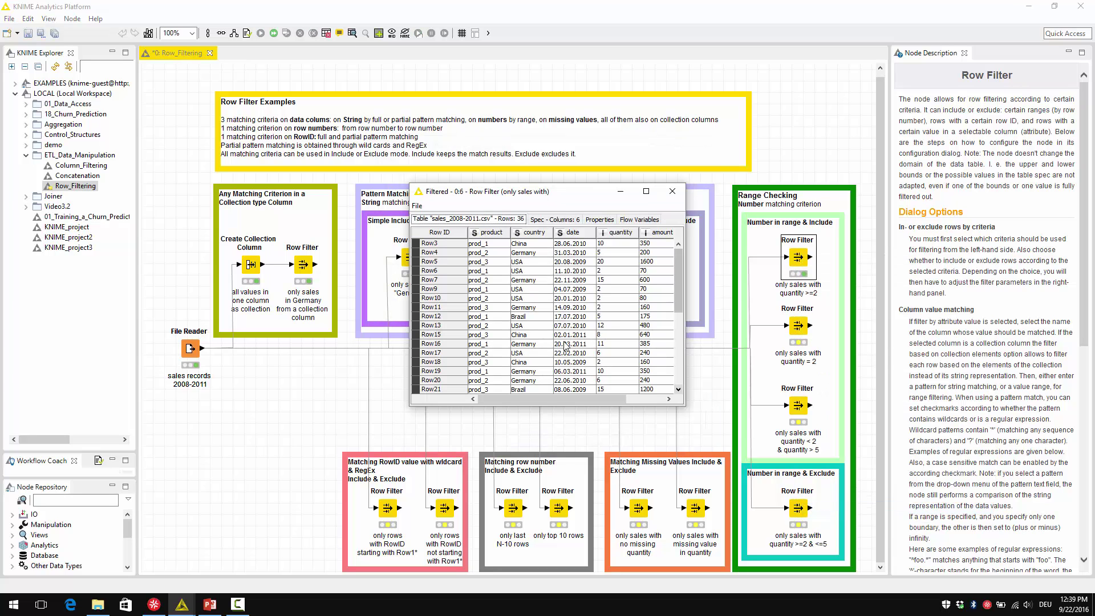
{"action": "left_click_drag", "start_coordinate": [684, 328], "coordinate": [890, 328]}
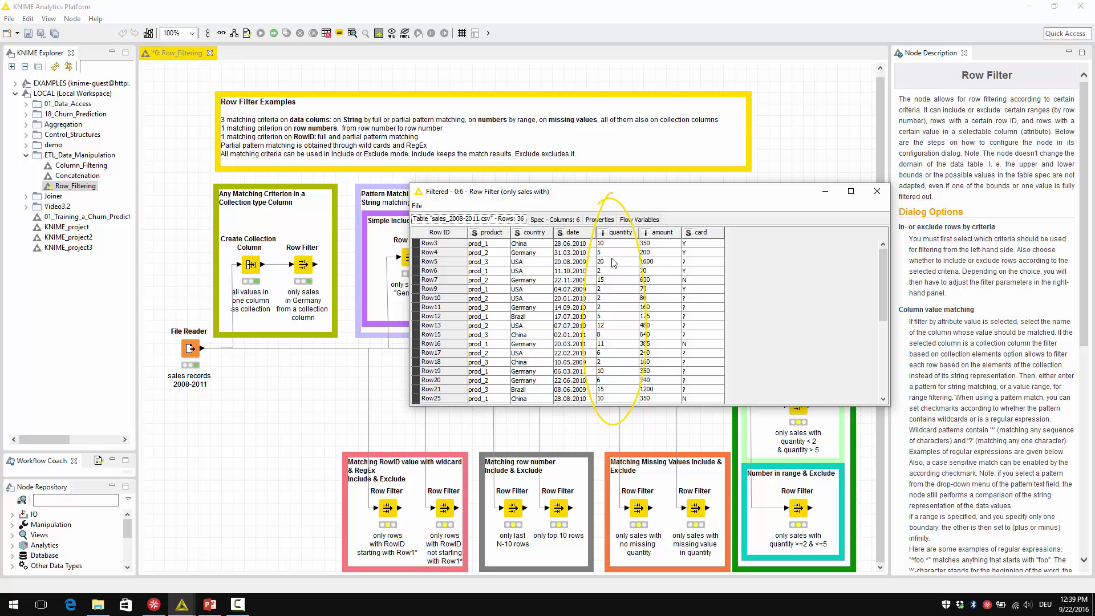
{"action": "left_click", "coordinate": [879, 192]}
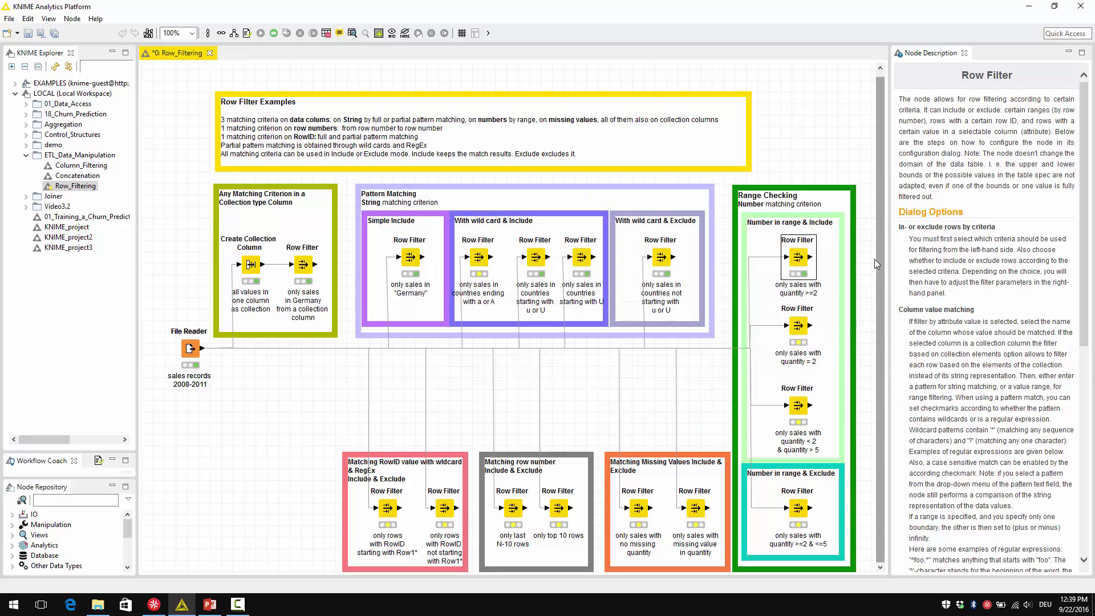
Accept the quantity range of 2 to 2 and execute the filter.
{"action": "double_click", "coordinate": [799, 325]}
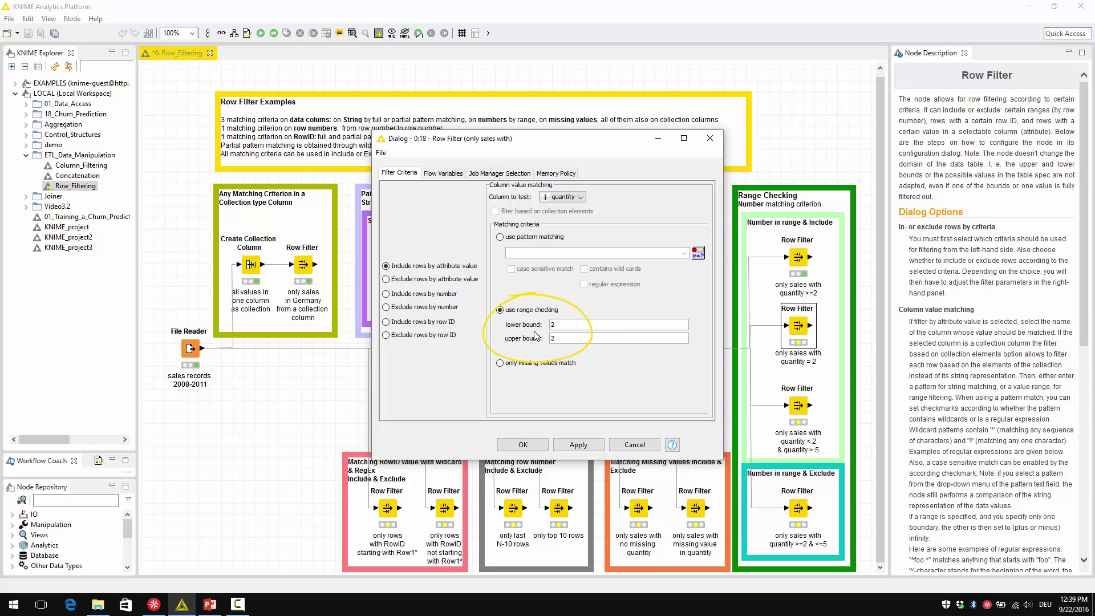
{"action": "left_click", "coordinate": [523, 444]}
{"action": "right_click", "coordinate": [799, 327]}
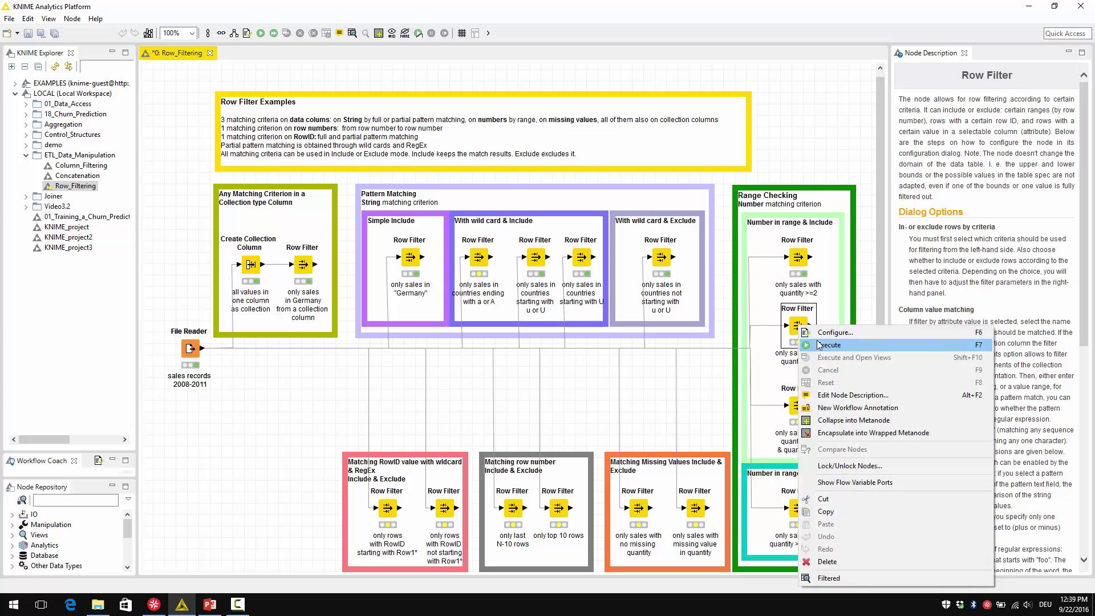
{"action": "left_click", "coordinate": [800, 328]}
Review the 11-row filtered table, widened to show the card column.
{"action": "right_click", "coordinate": [805, 329]}
{"action": "left_click", "coordinate": [834, 579]}
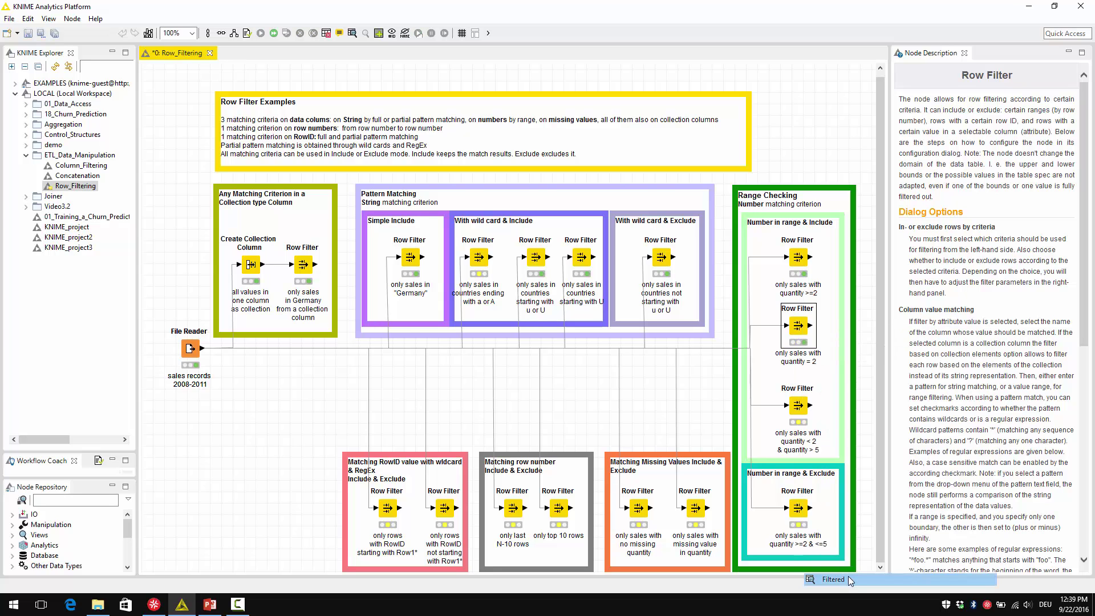
{"action": "left_click_drag", "start_coordinate": [688, 376], "coordinate": [735, 376]}
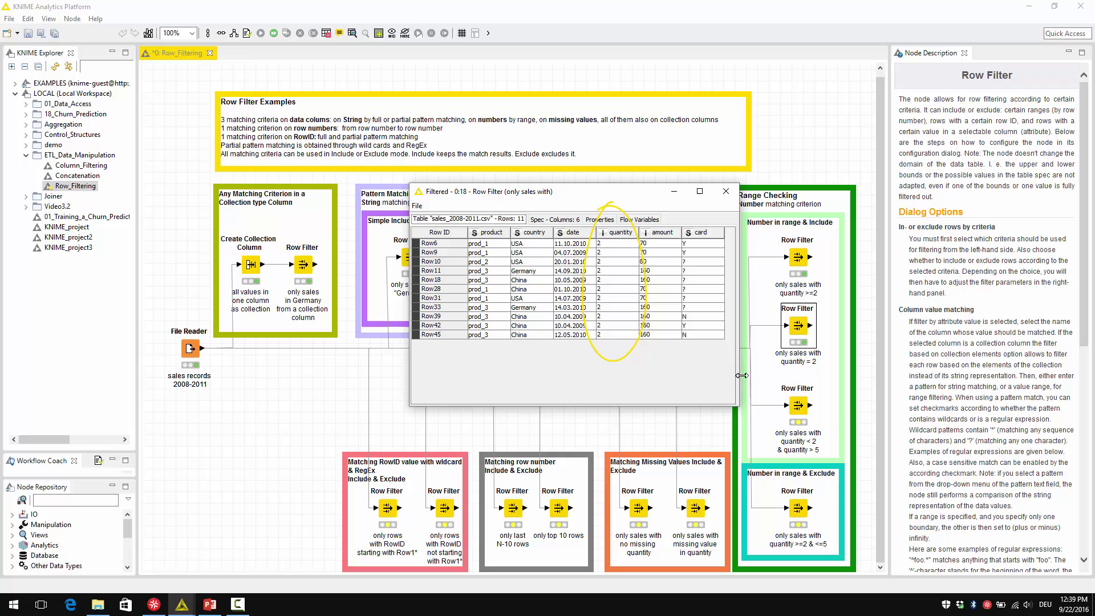
{"action": "left_click", "coordinate": [727, 191]}
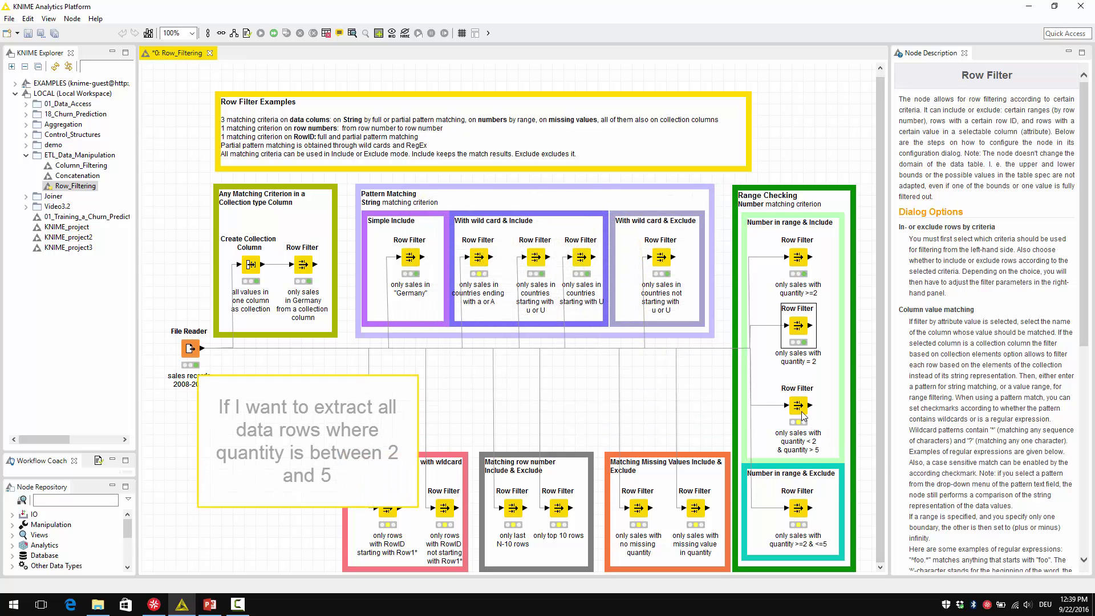
Give the third Row Filter a quantity range of 2 to 5.
{"action": "right_click", "coordinate": [802, 415]}
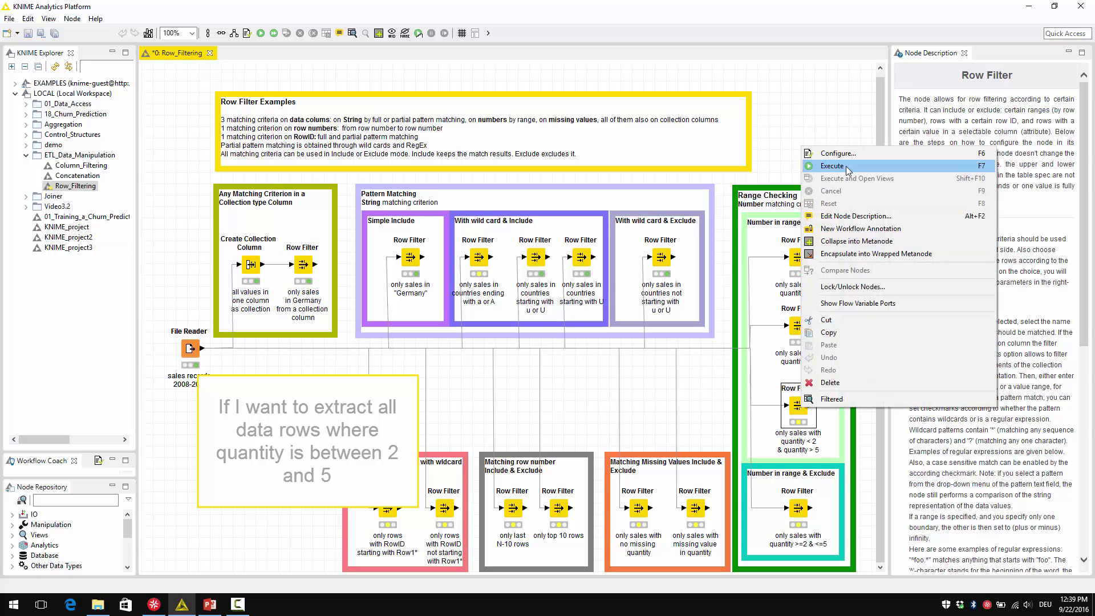
{"action": "left_click", "coordinate": [837, 153]}
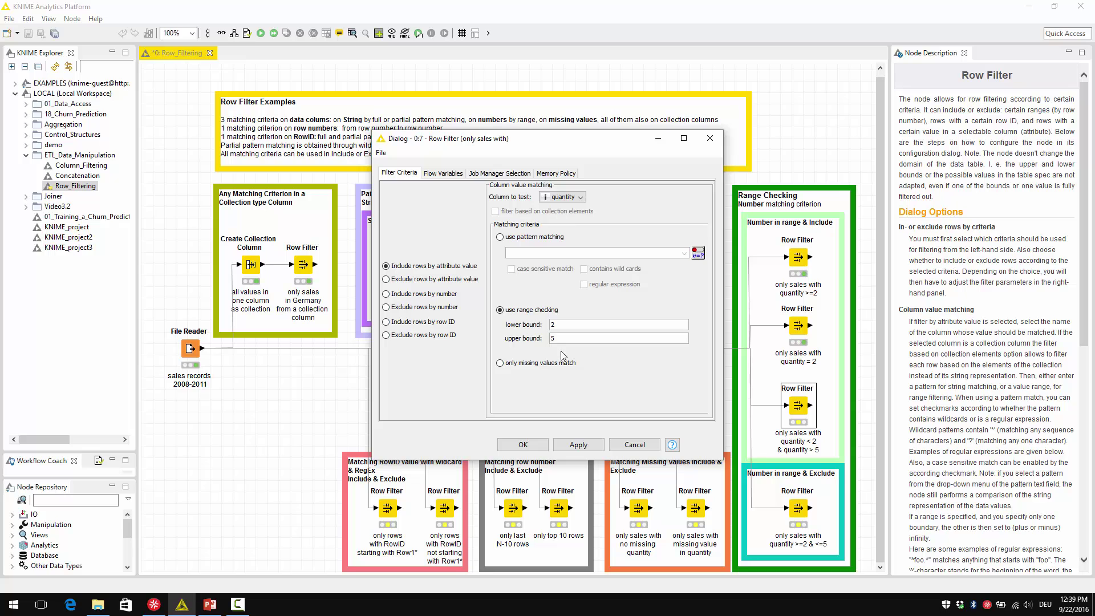
{"action": "left_click", "coordinate": [523, 445]}
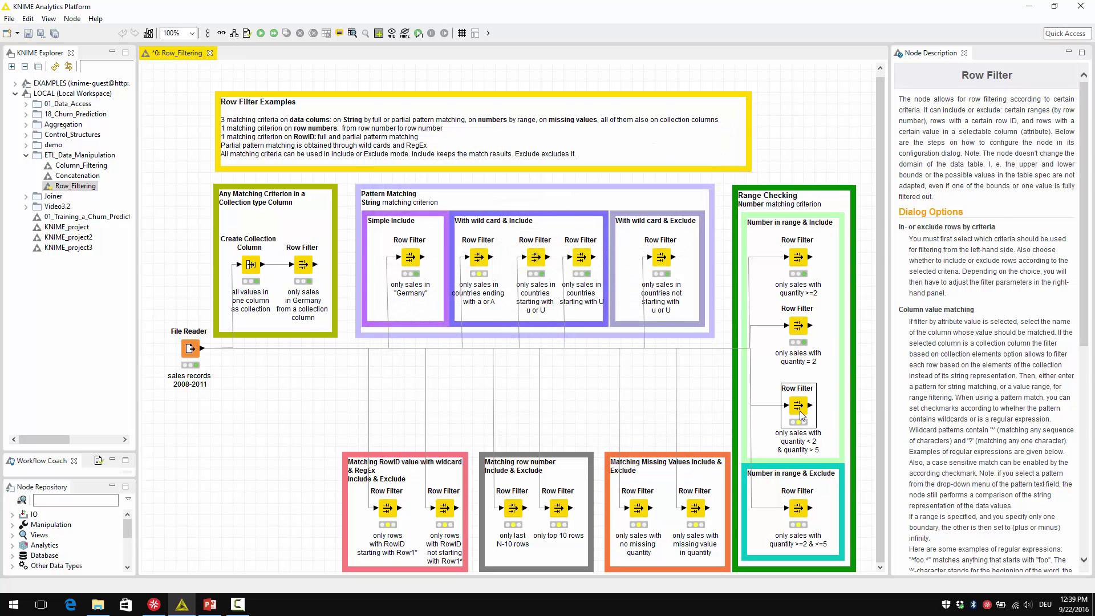
Execute the 2–5 quantity filter and review its 15 matching rows.
{"action": "right_click", "coordinate": [804, 411]}
{"action": "left_click", "coordinate": [830, 167]}
{"action": "right_click", "coordinate": [802, 404]}
{"action": "left_click", "coordinate": [832, 389]}
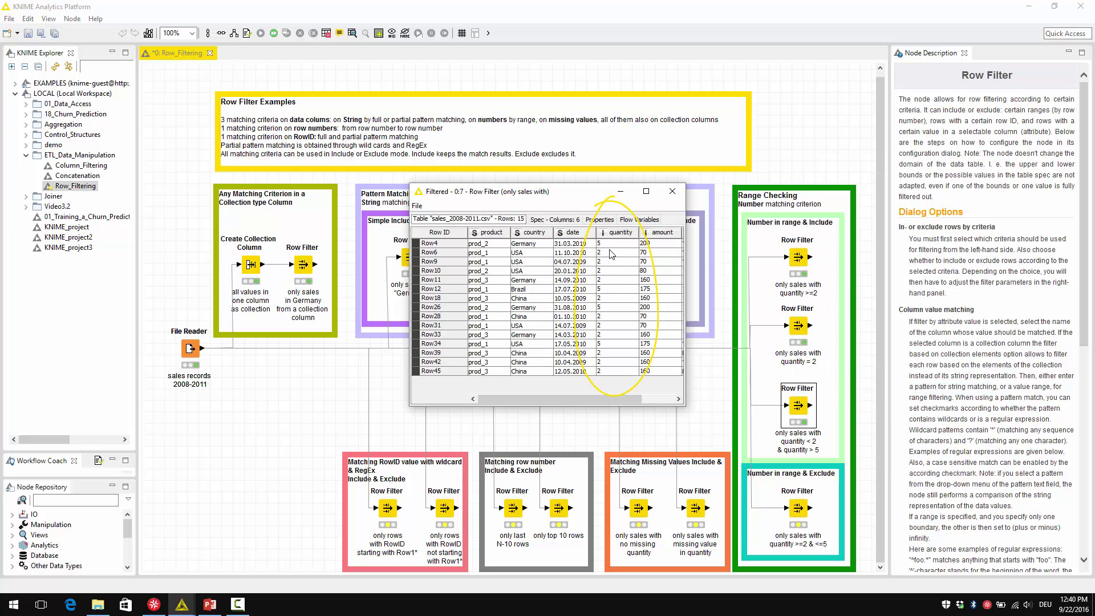
{"action": "left_click", "coordinate": [671, 191]}
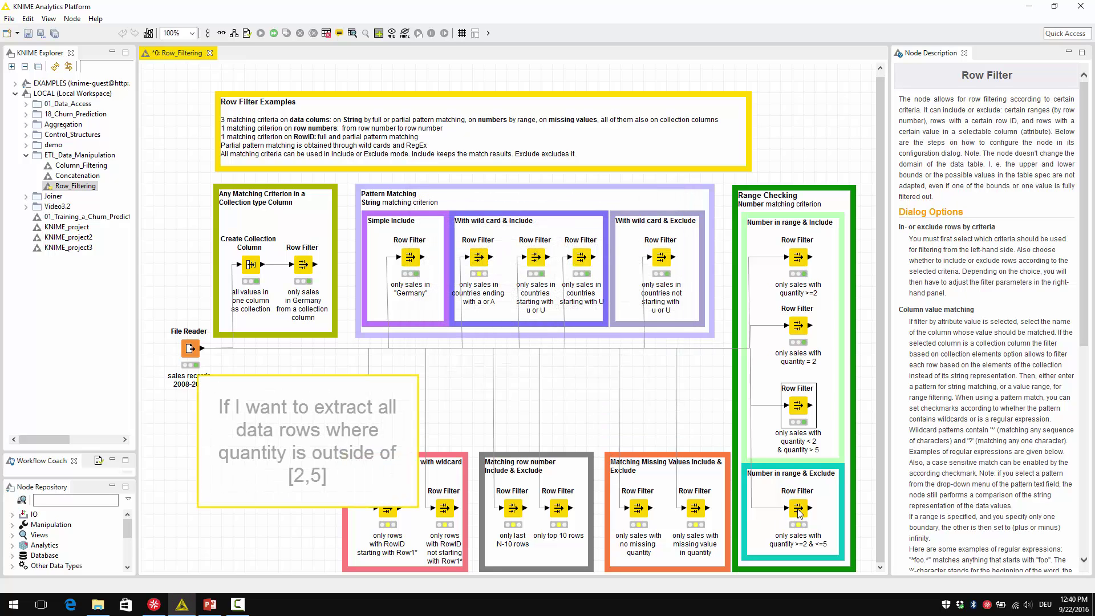
Set the Number in range & Exclude filter to exclude quantities 2–5, then execute it.
{"action": "double_click", "coordinate": [797, 509]}
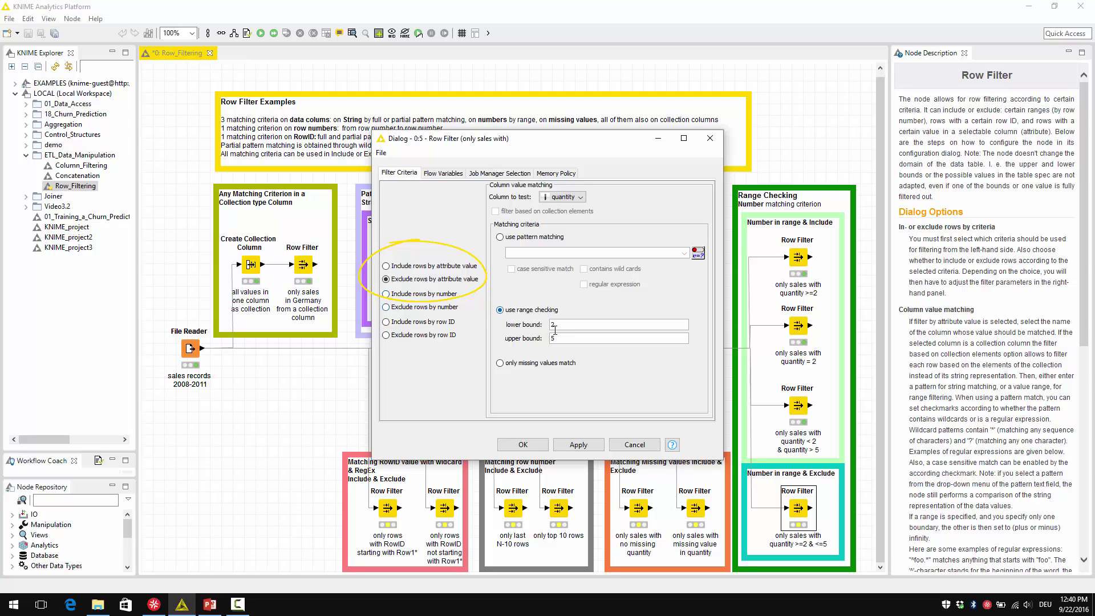
{"action": "left_click", "coordinate": [523, 445]}
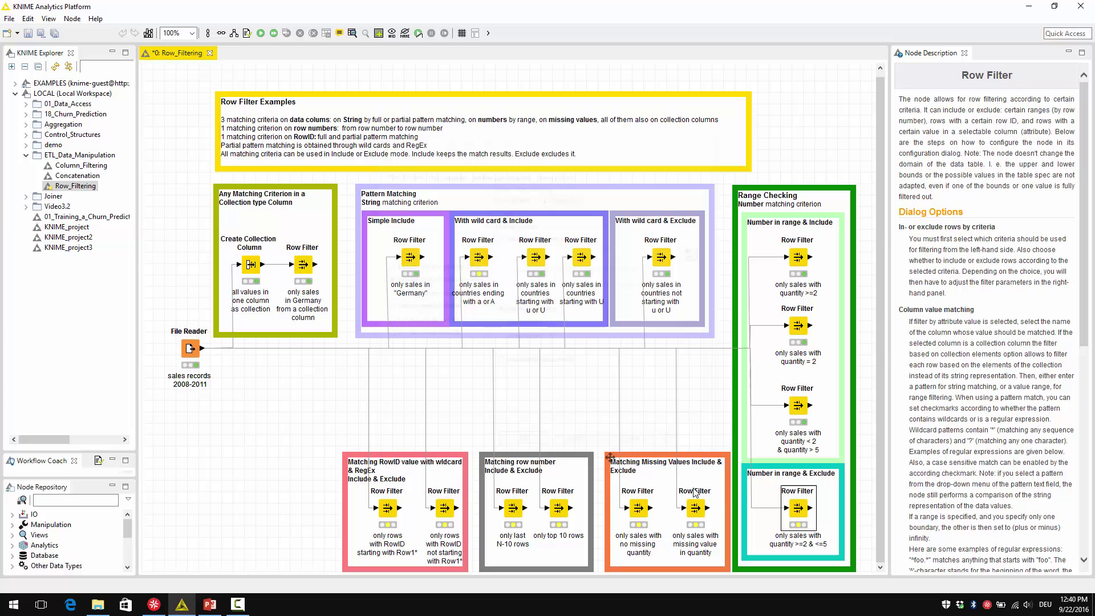
{"action": "right_click", "coordinate": [798, 508]}
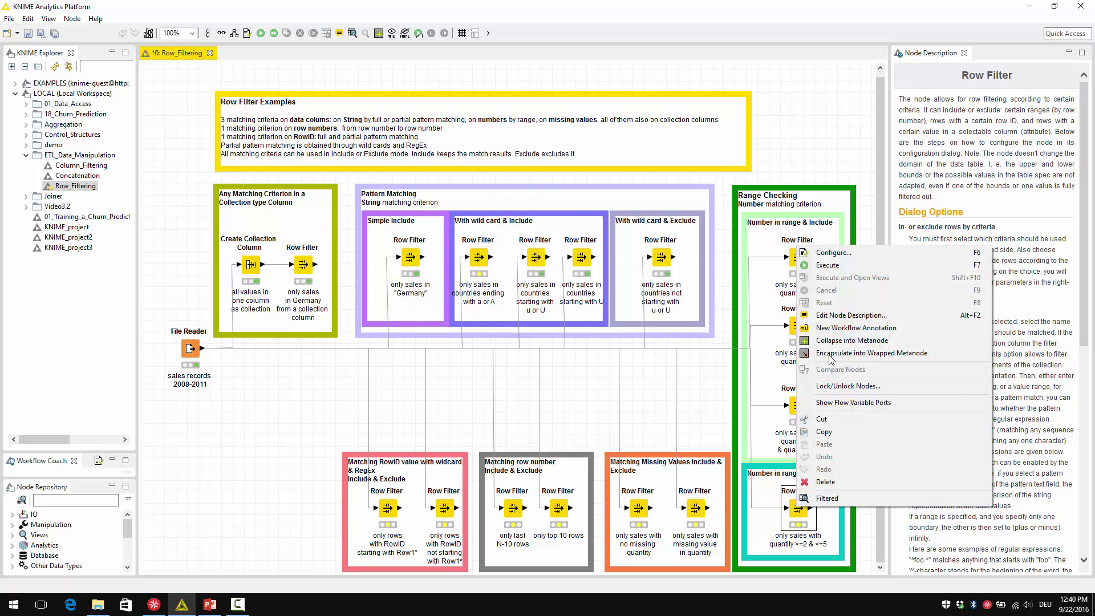
{"action": "left_click", "coordinate": [828, 265]}
Review the 32 remaining rows in the filtered table.
{"action": "right_click", "coordinate": [807, 511]}
{"action": "left_click", "coordinate": [836, 501]}
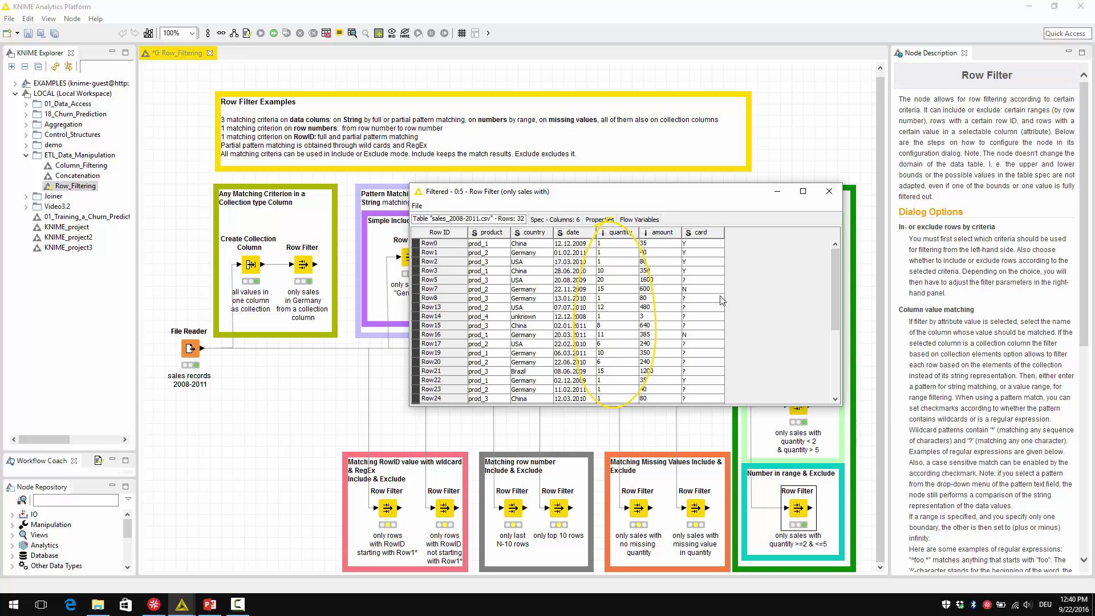
{"action": "left_click", "coordinate": [833, 192]}
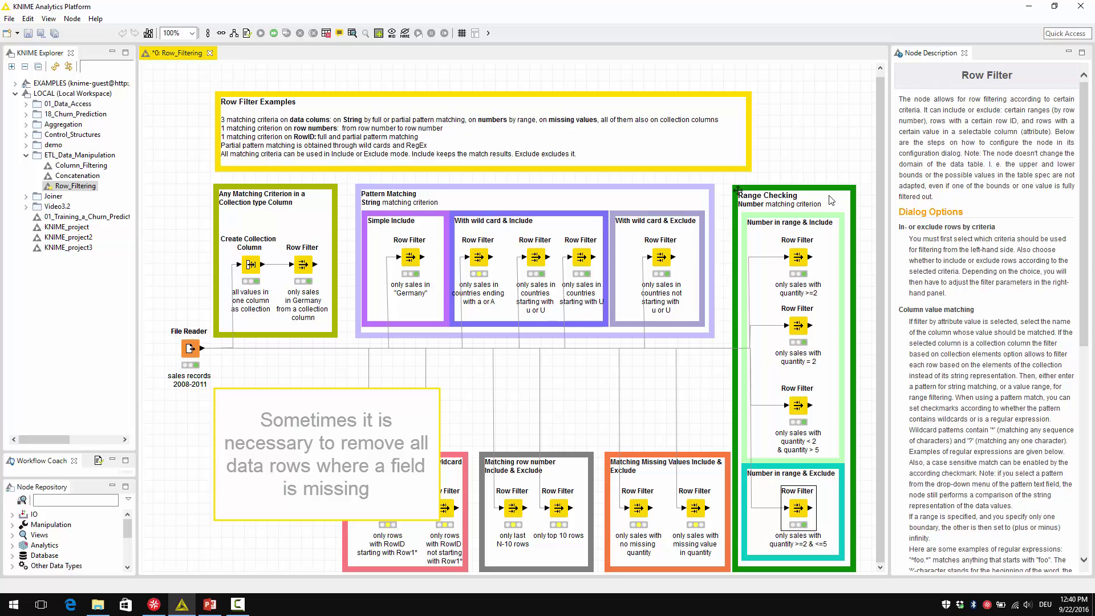
Set the Row Filter to match only missing card values, then execute it.
{"action": "double_click", "coordinate": [694, 507]}
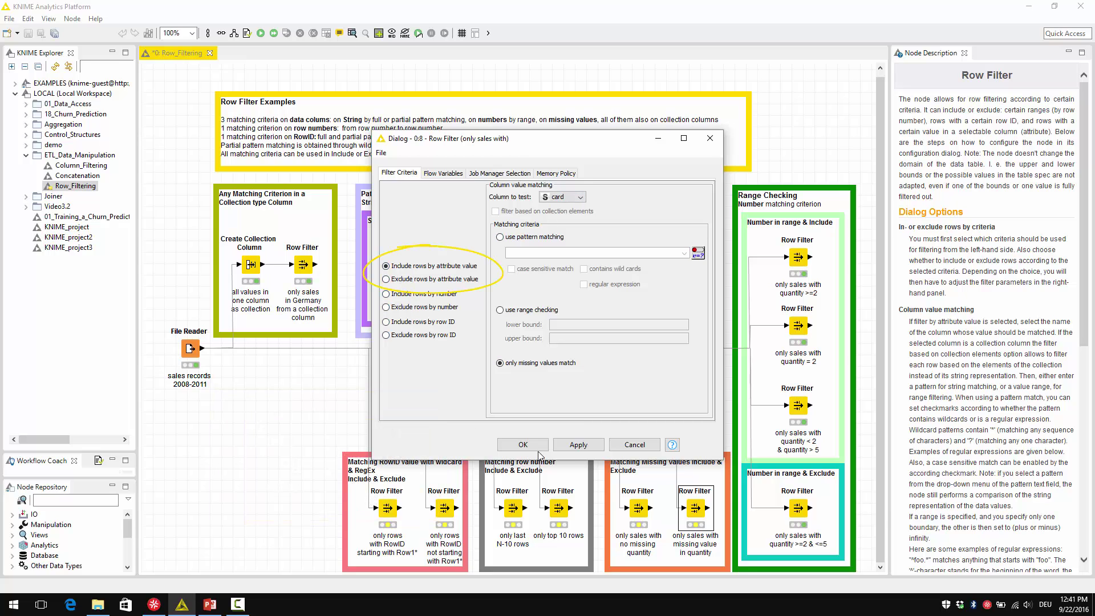
{"action": "left_click", "coordinate": [523, 444]}
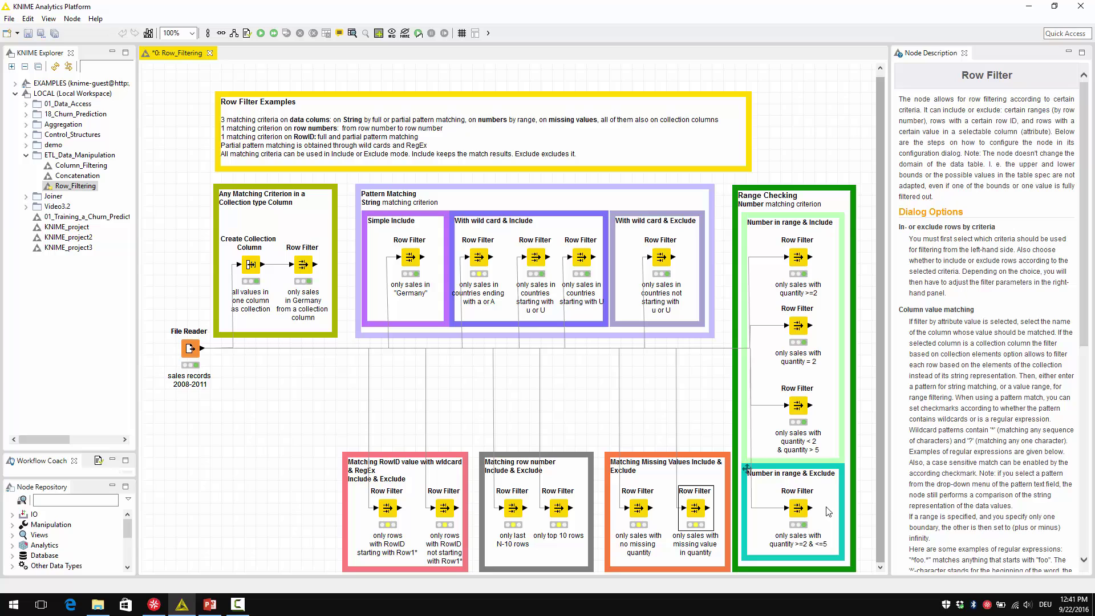
{"action": "right_click", "coordinate": [696, 512]}
{"action": "left_click", "coordinate": [736, 267]}
Show the 24-row filtered table, widened to reveal the missing card values.
{"action": "right_click", "coordinate": [697, 512]}
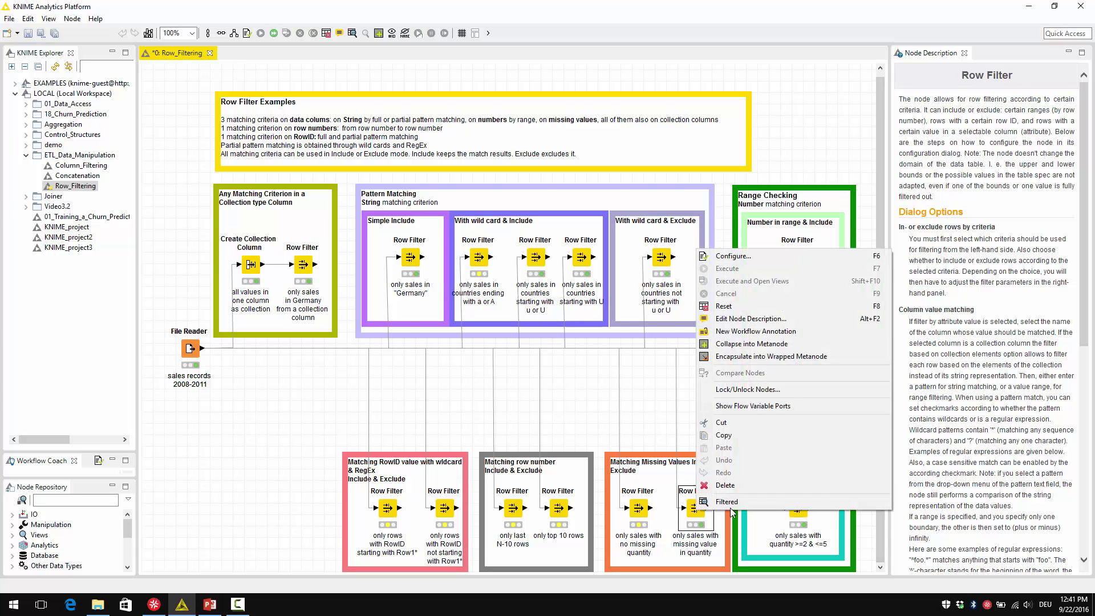
{"action": "left_click", "coordinate": [738, 504]}
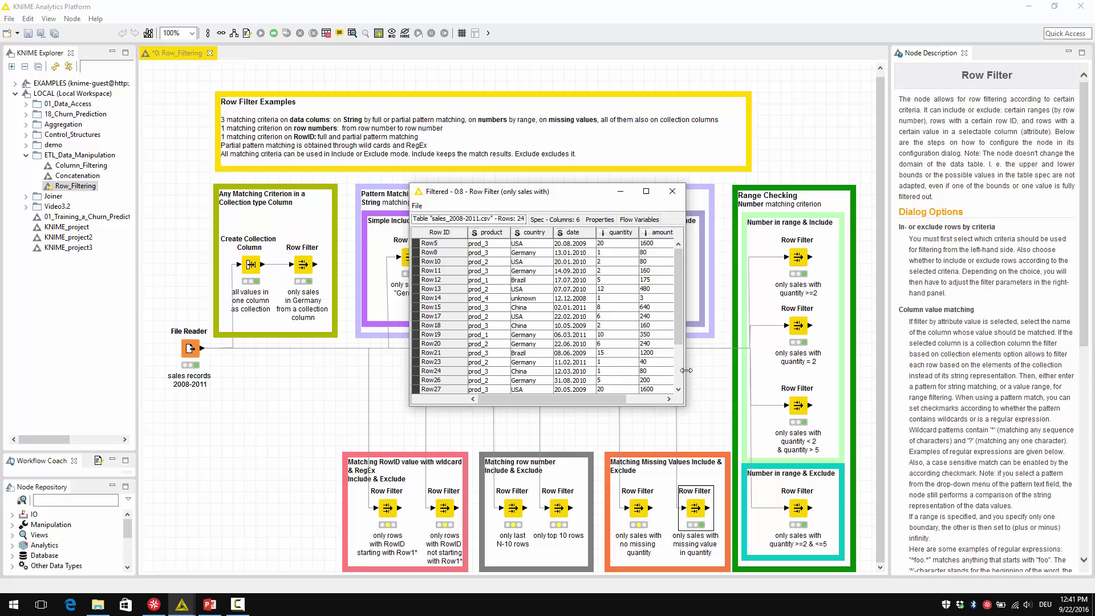
{"action": "left_click_drag", "start_coordinate": [683, 381], "coordinate": [763, 370]}
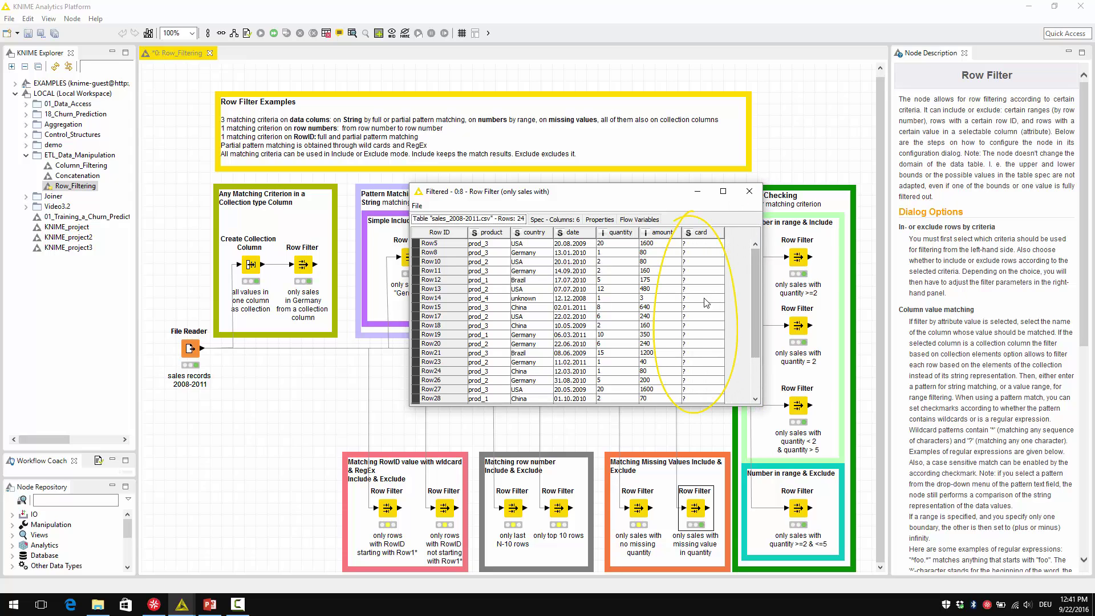